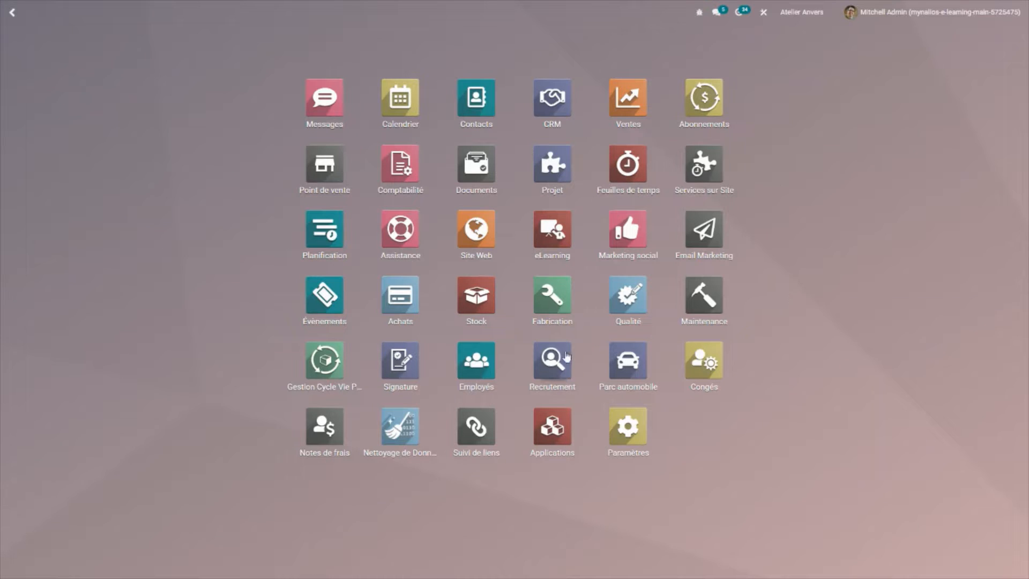
Step: Open the Fabrication app and review the operations and components of the Yaourt à l'unité bill of materials
click(553, 300)
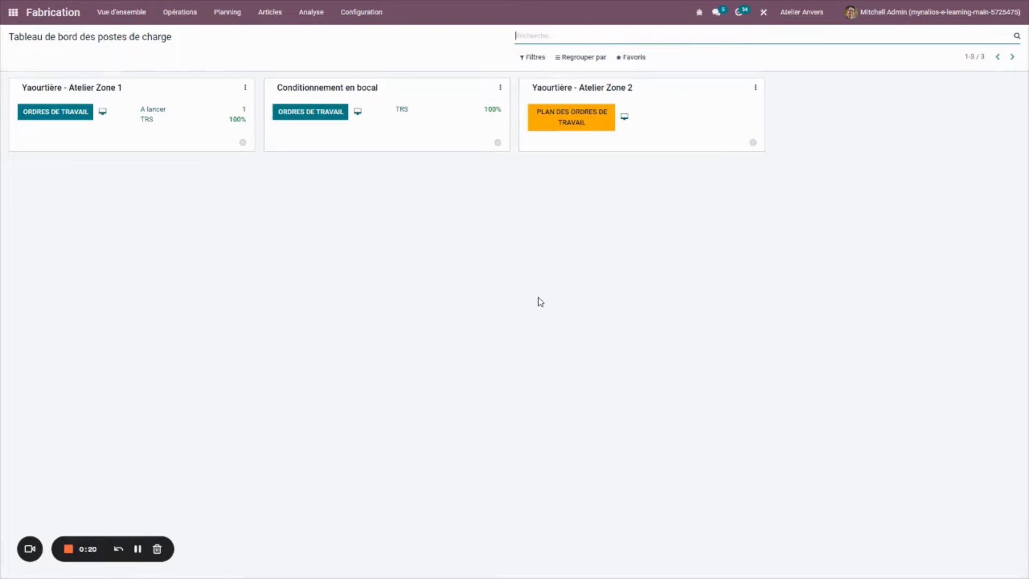
click(377, 13)
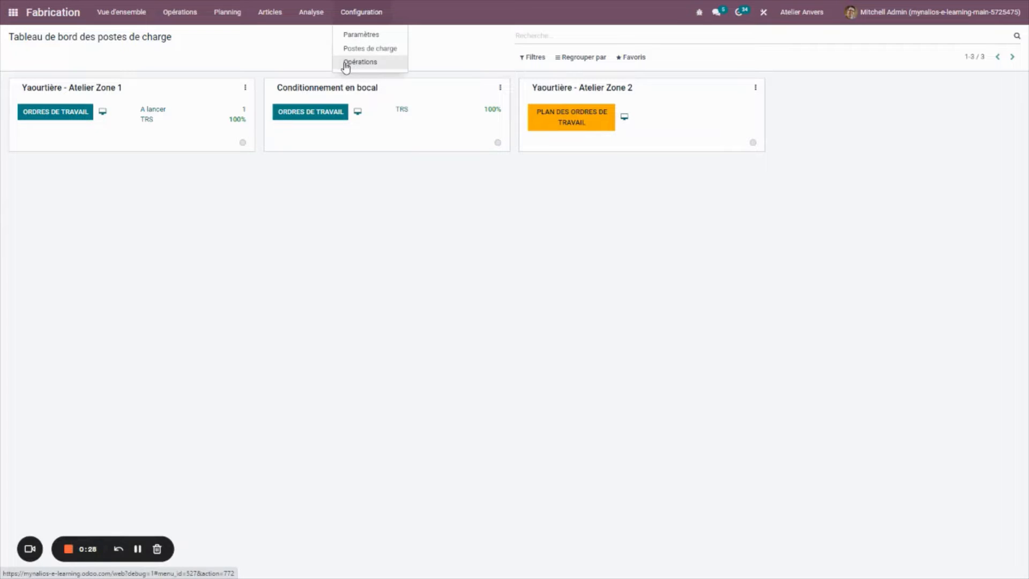
click(270, 12)
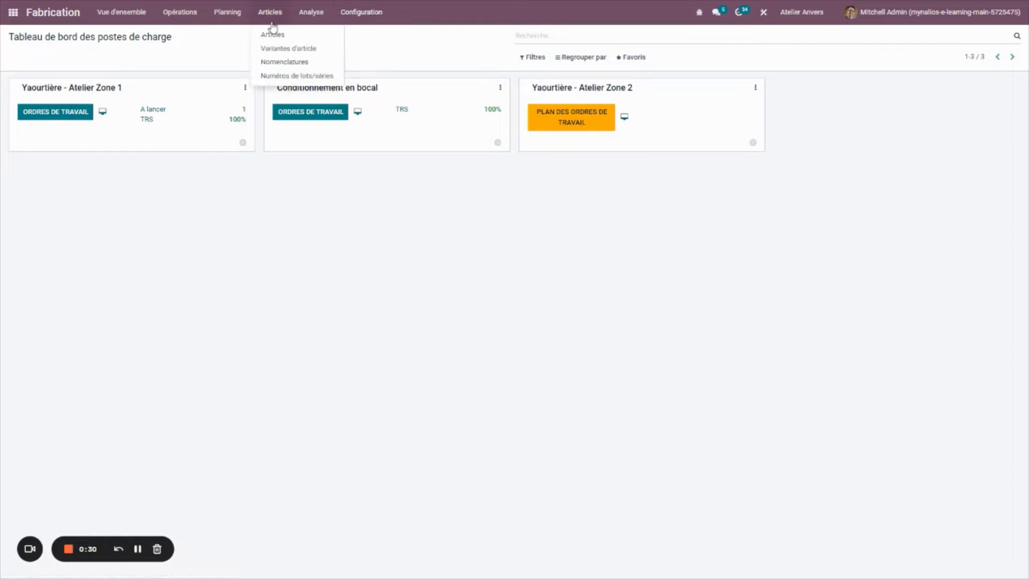
click(284, 62)
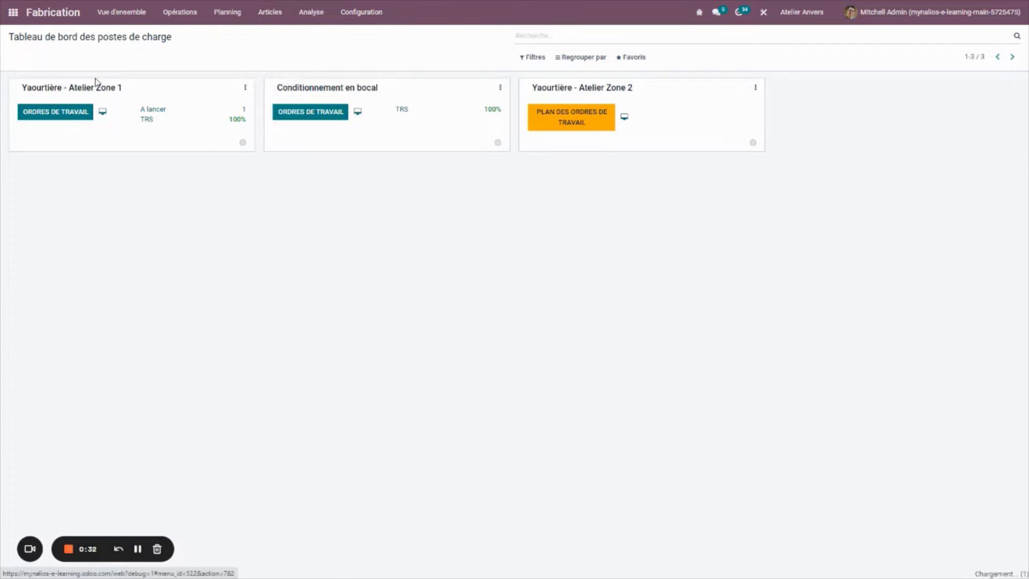
click(83, 104)
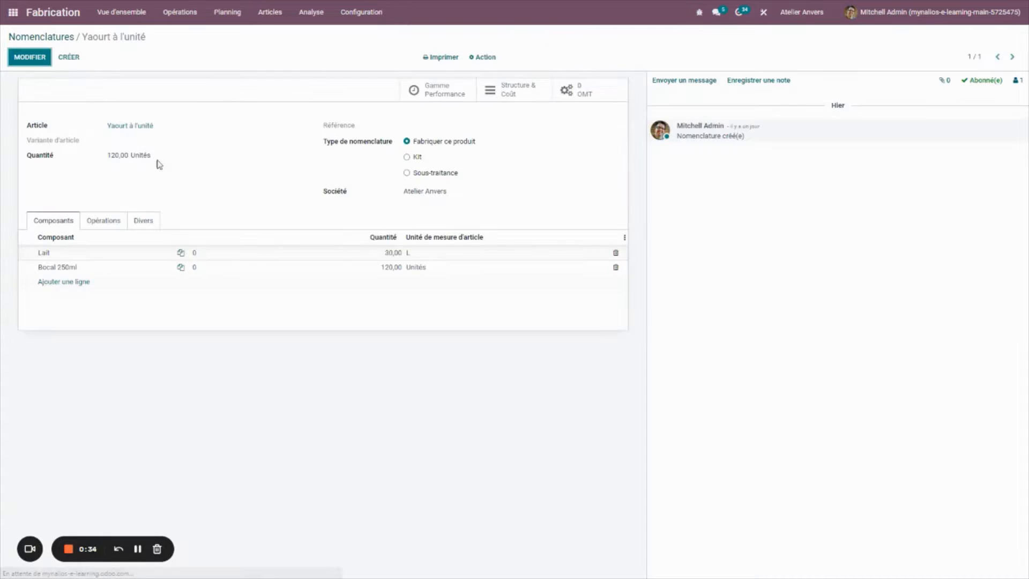
click(89, 226)
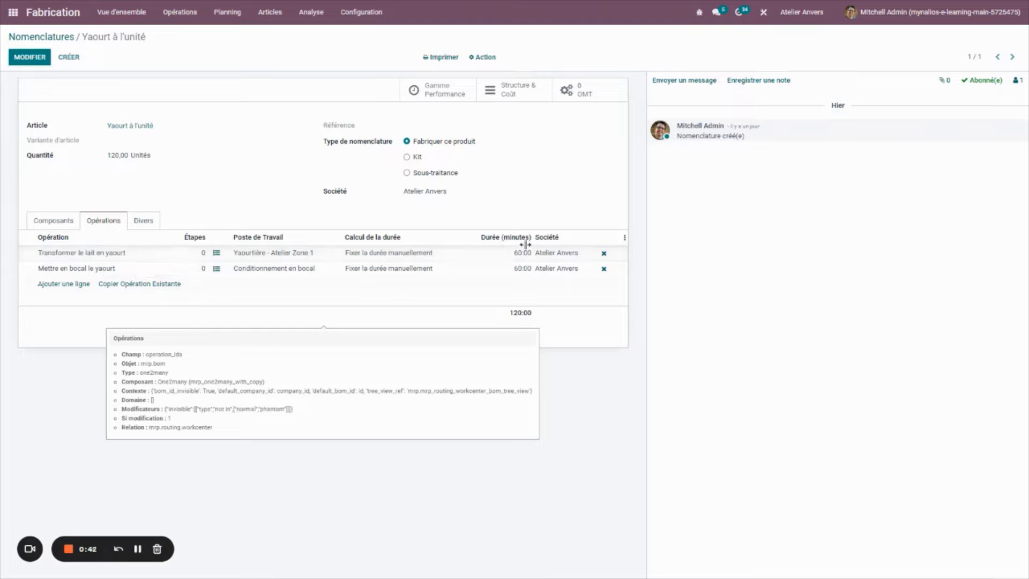
click(63, 225)
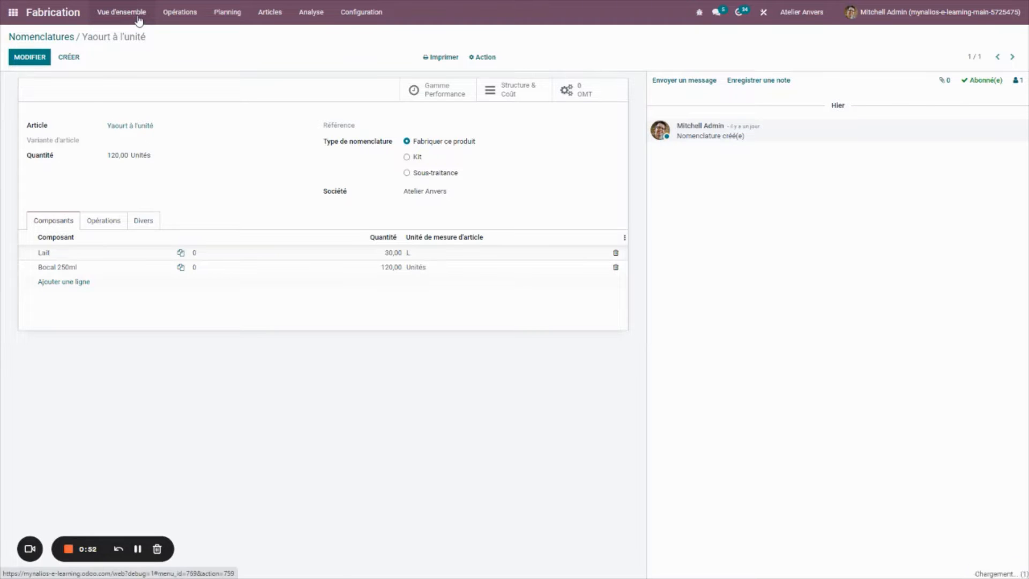
Step: From the work center overview, check the work orders of Yaourtière - Atelier Zone 1 and Conditionnement en bocal, without the ready/in-progress filter for the latter
click(121, 12)
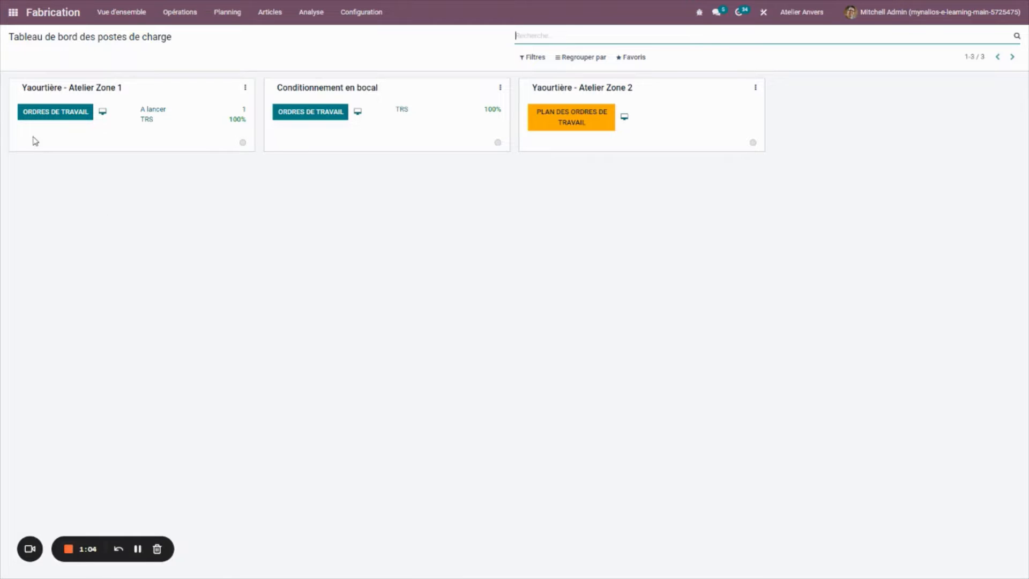
click(84, 114)
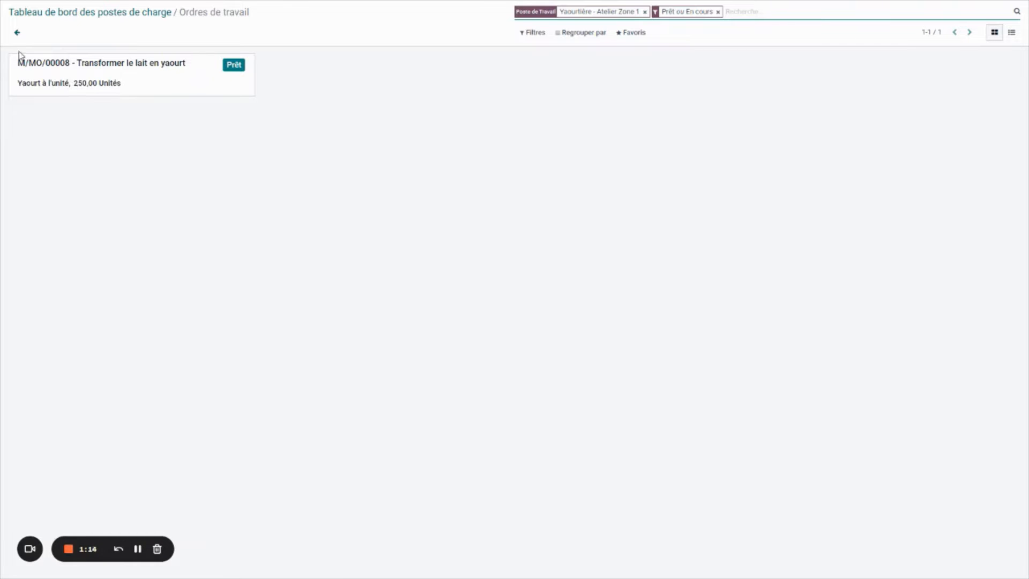
click(17, 35)
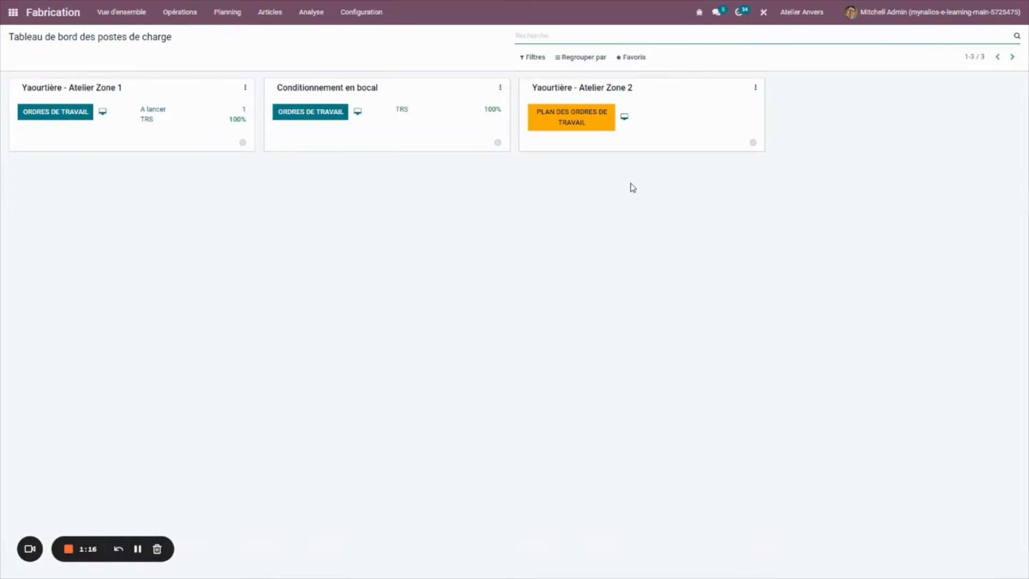
click(294, 112)
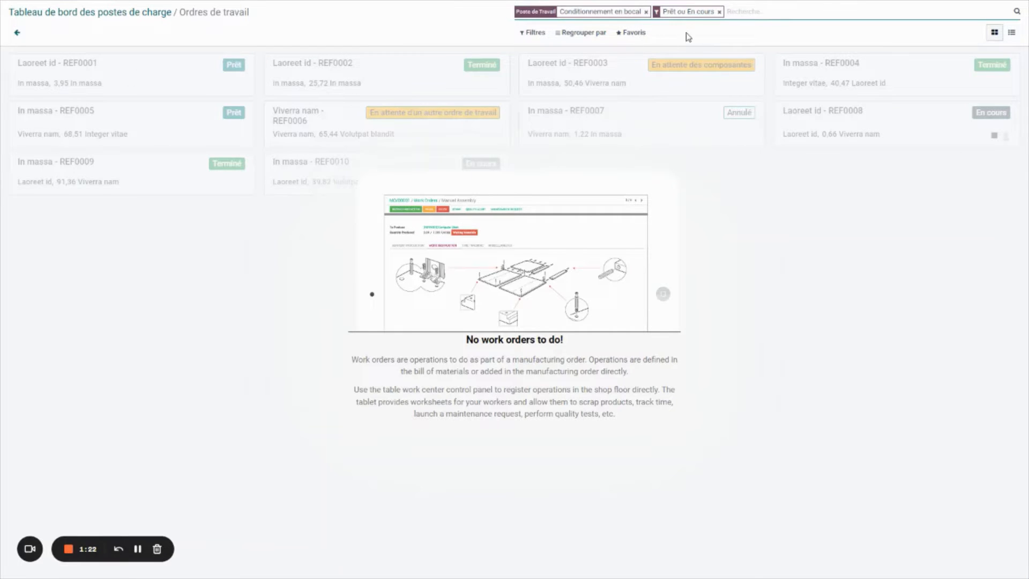
click(718, 11)
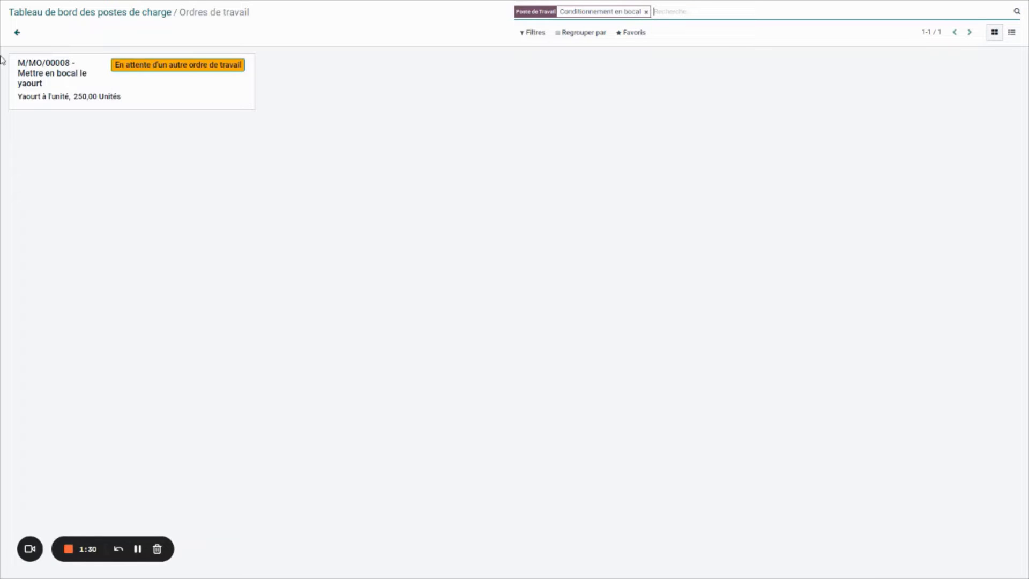
click(16, 32)
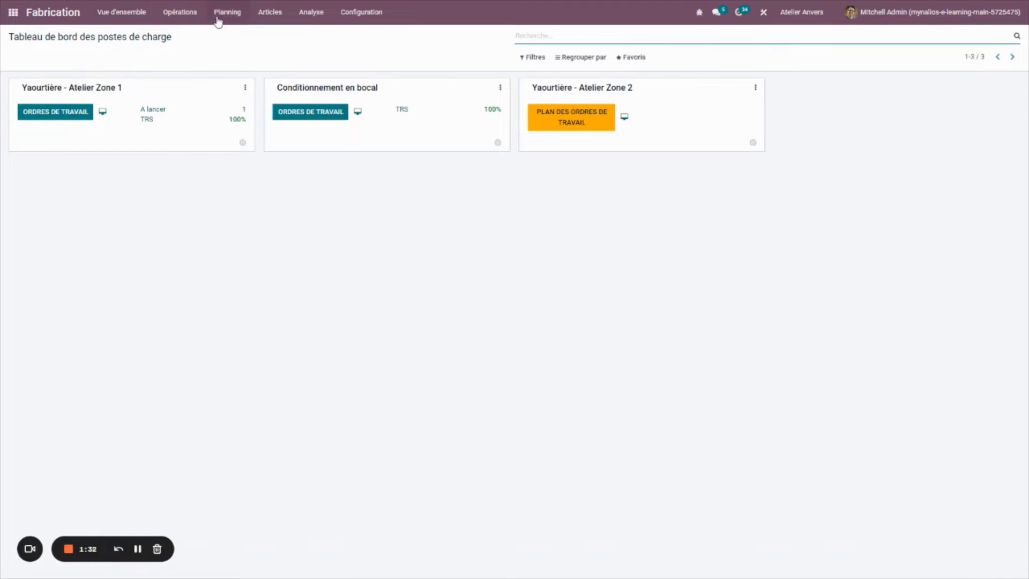
Step: Open the manufacturing order for 250 units of Yaourt à l'unité and examine its work orders
click(180, 11)
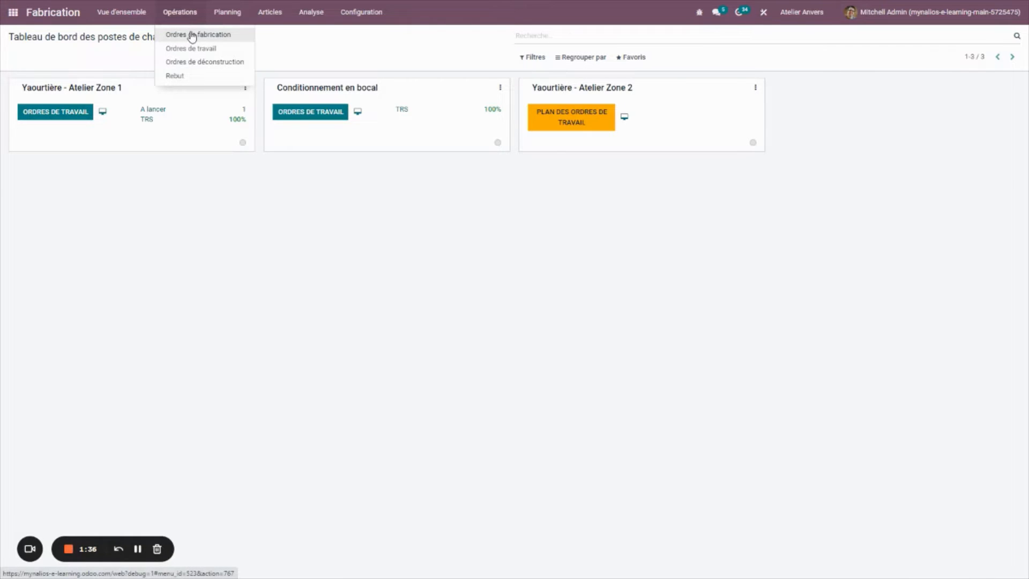
click(192, 36)
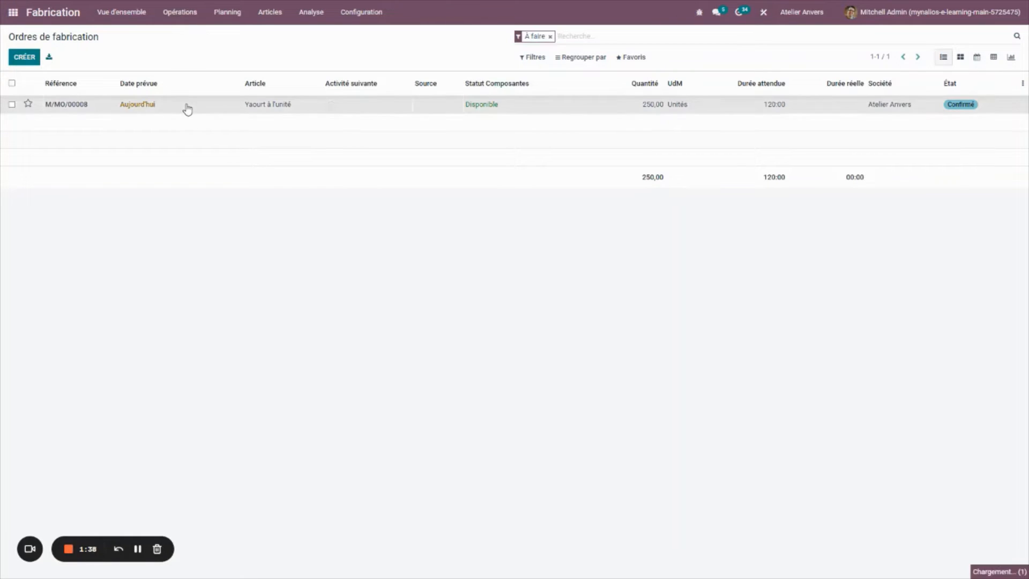
click(187, 109)
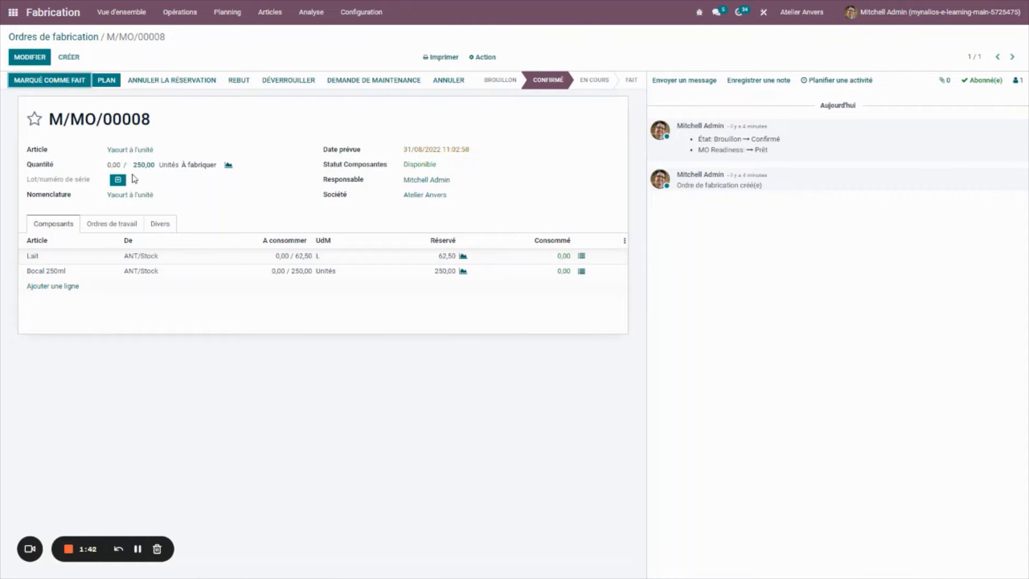
click(112, 229)
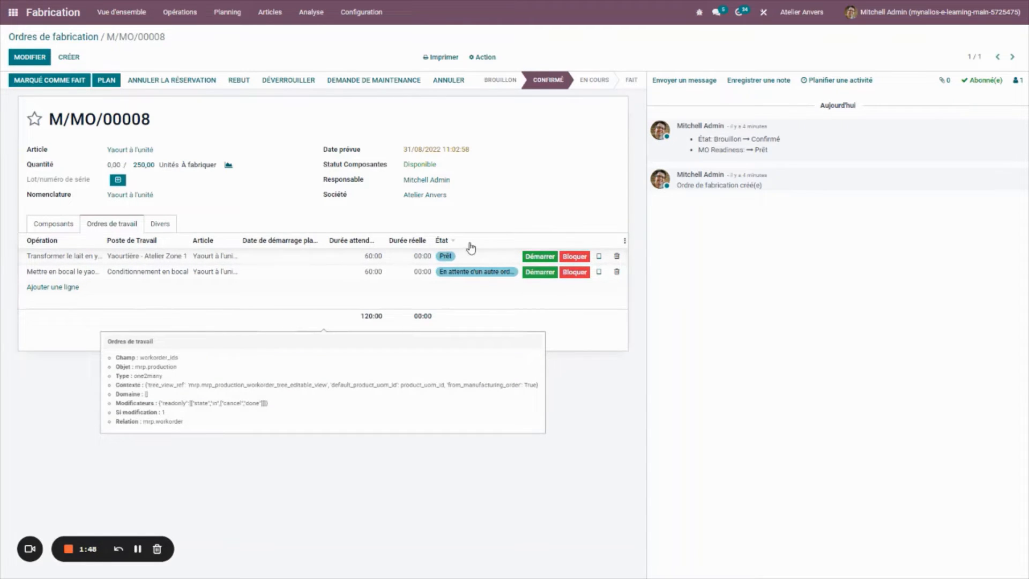
Step: Open the list of all work orders and start the Transformer le lait en yaourt operation
click(187, 16)
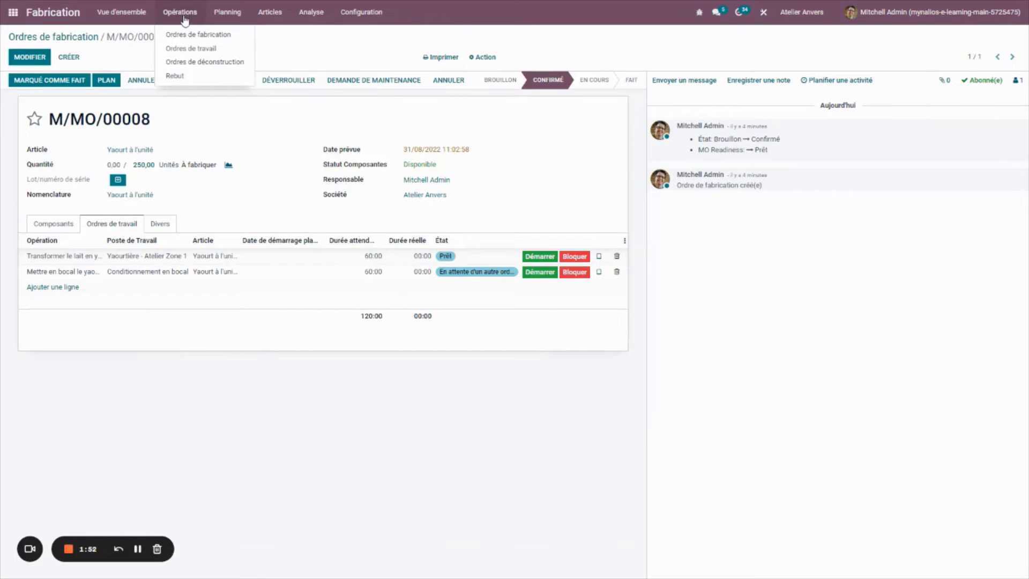
click(190, 49)
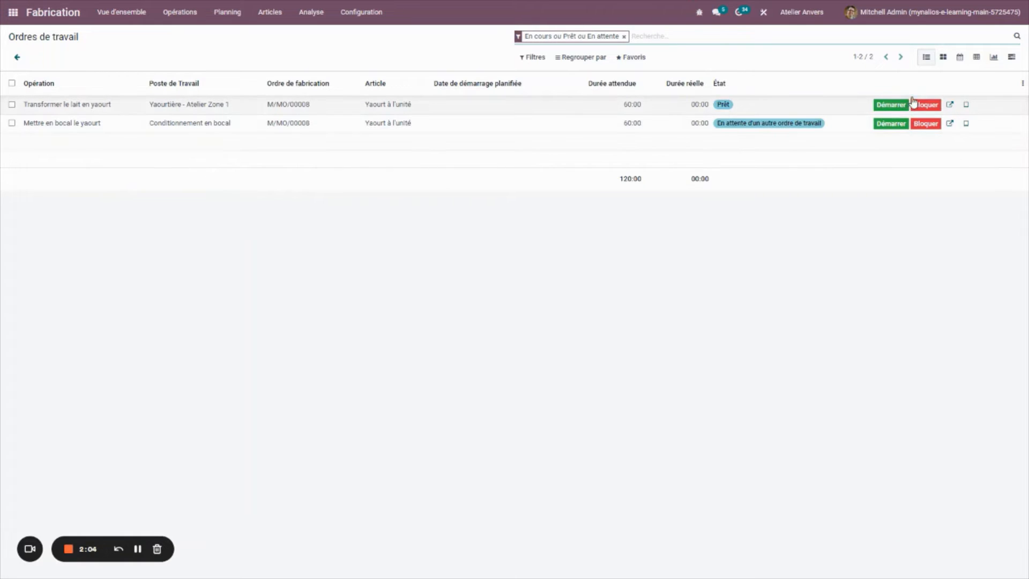
click(889, 108)
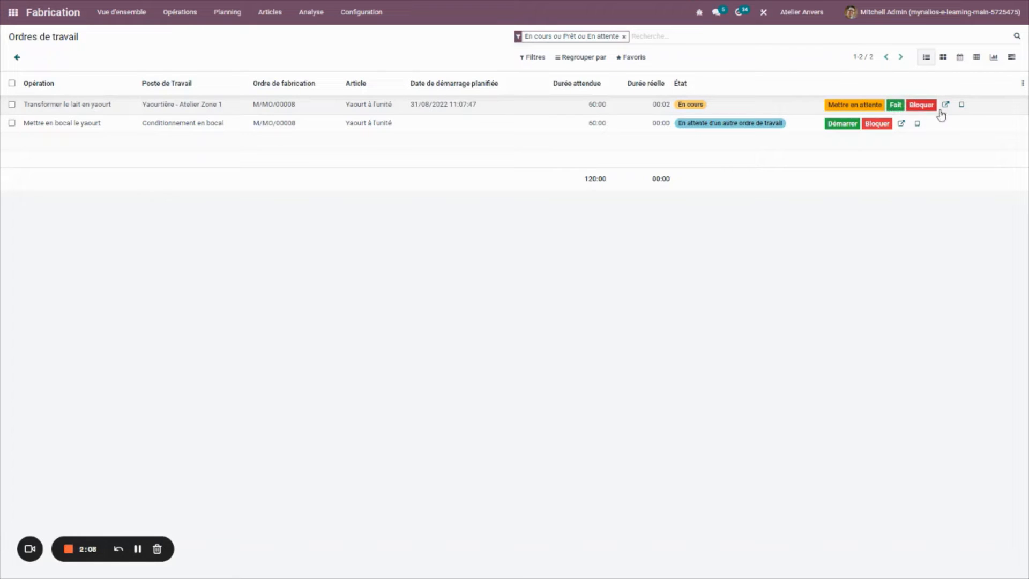
Step: In the tablet view of Transformer le lait en yaourt, generate a new lot number for the yogurt and mark the operation as done
click(960, 105)
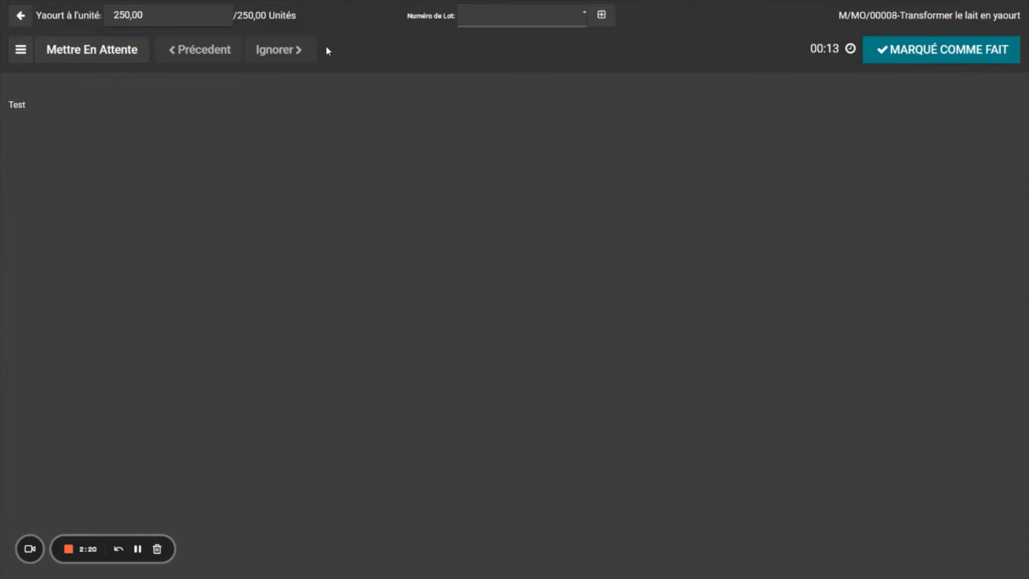
click(605, 14)
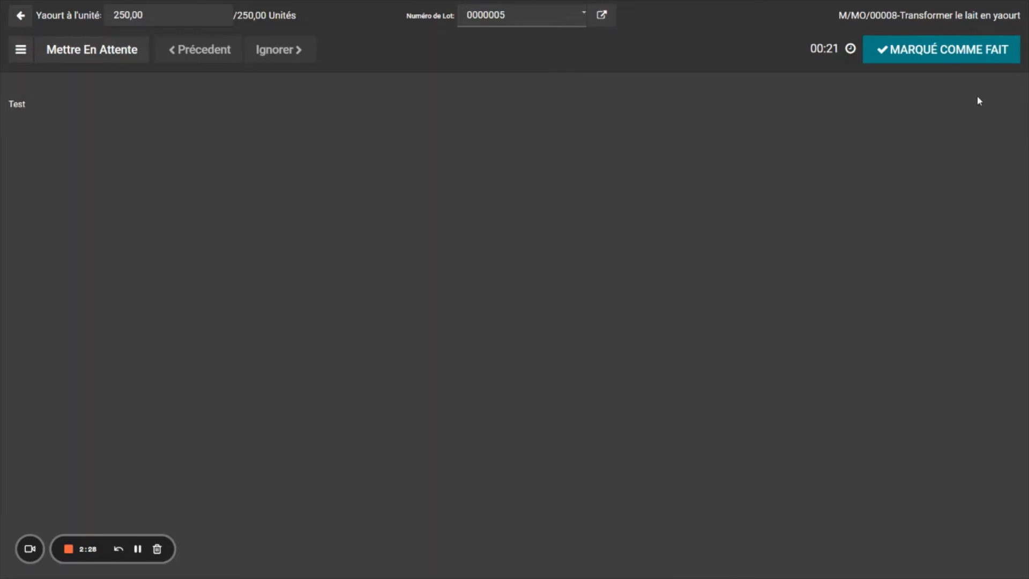
click(954, 47)
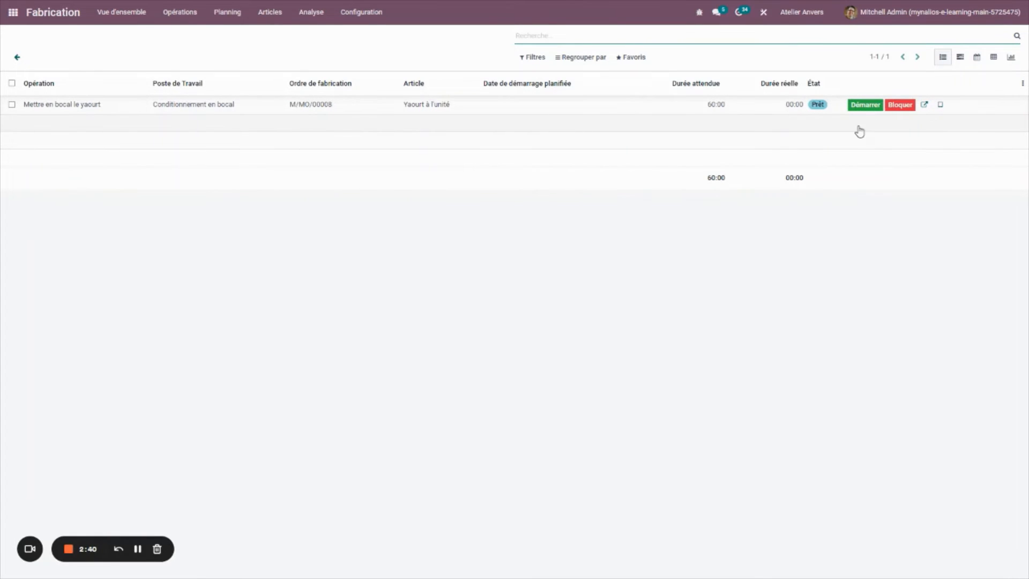
Step: Start Mettre en bocal le yaourt in the tablet view and register 62,50 L of Lait from lot 098765432, continuing consumption before validating the component
click(872, 104)
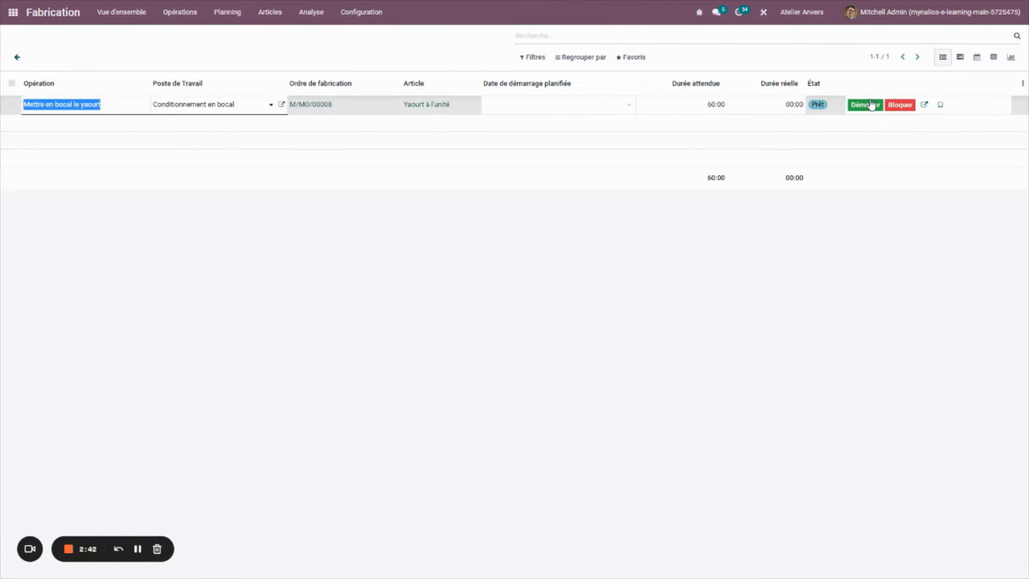
click(984, 105)
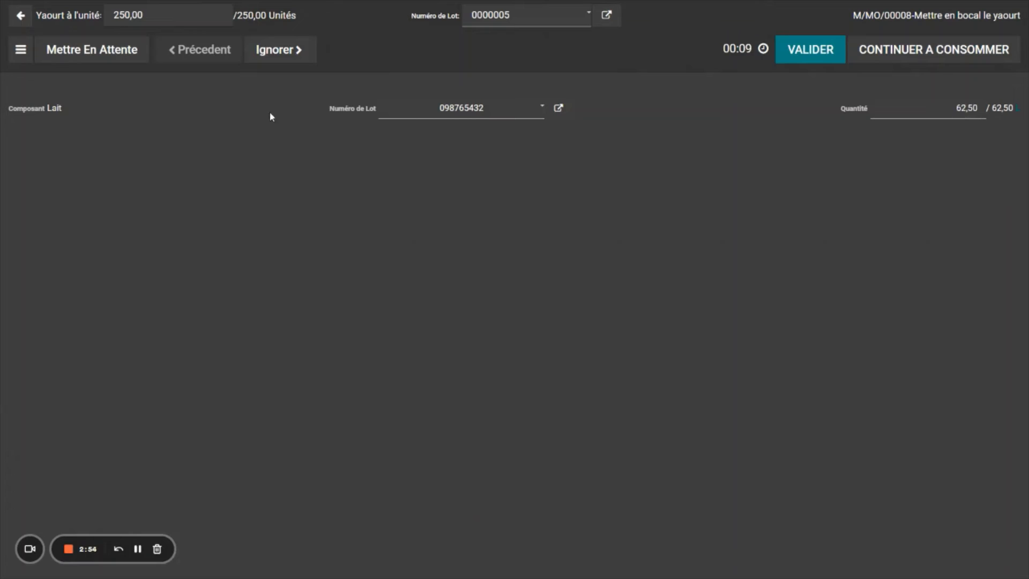
click(518, 114)
click(519, 115)
click(937, 52)
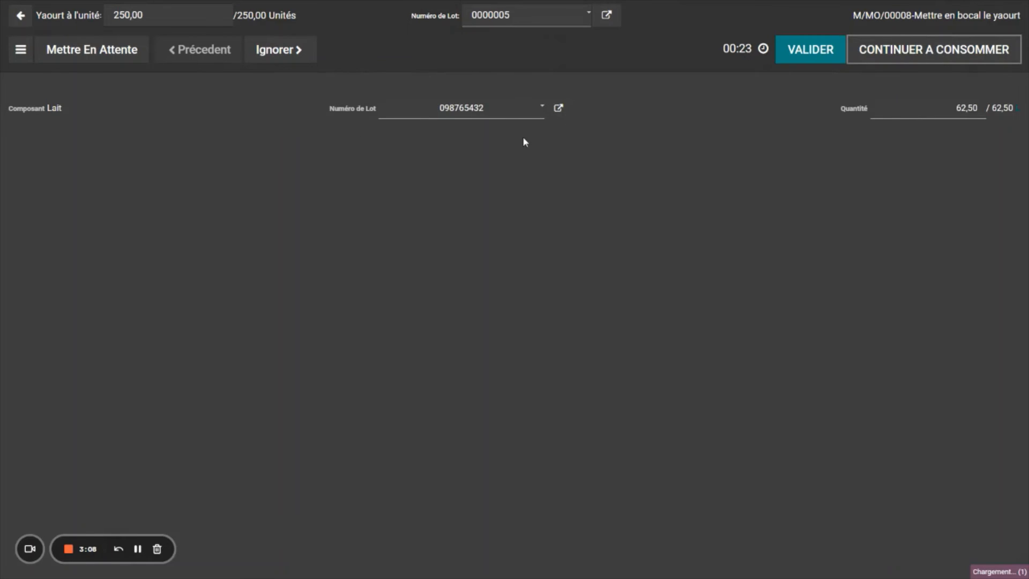
click(810, 51)
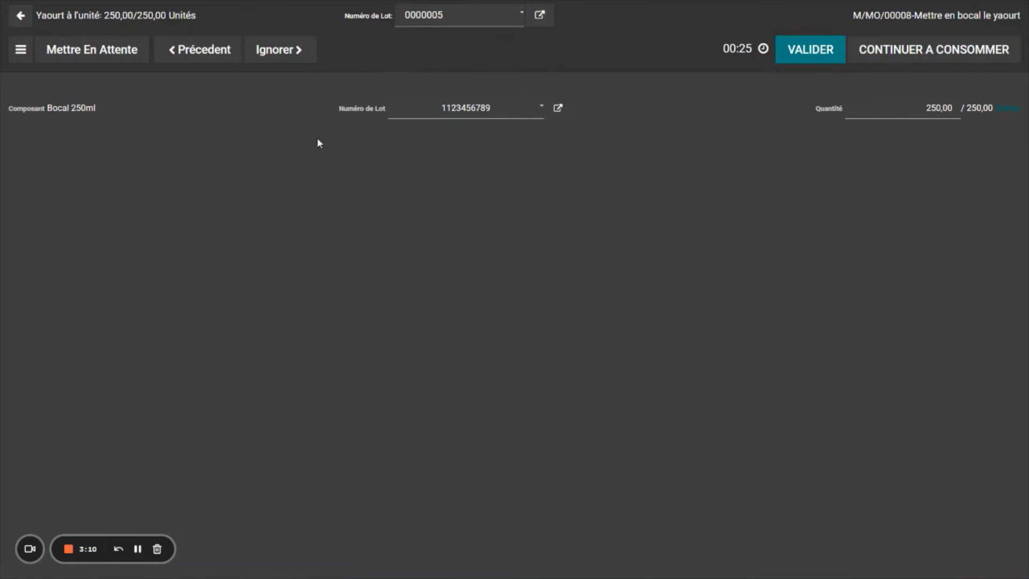
click(907, 109)
click(813, 52)
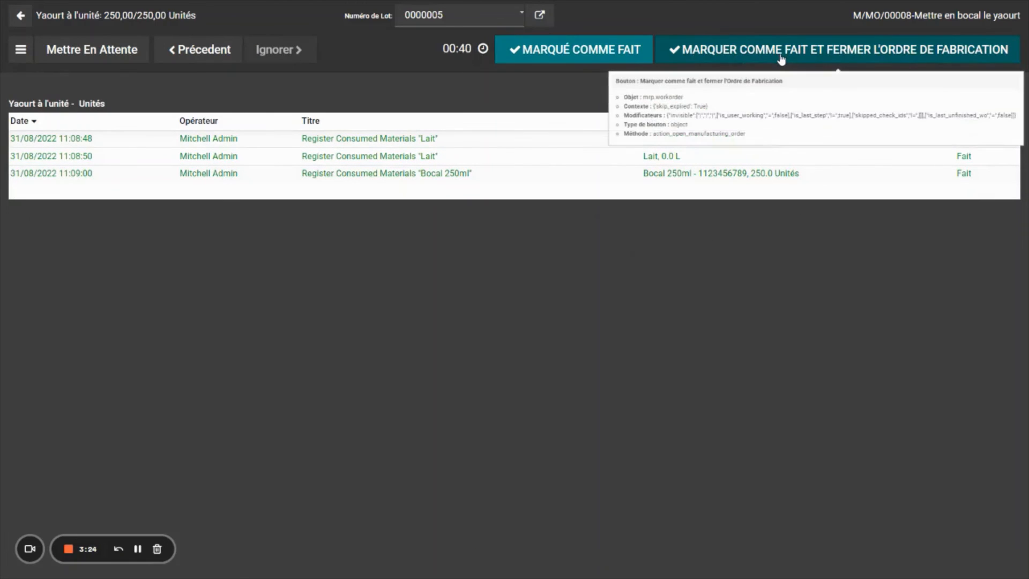
click(615, 48)
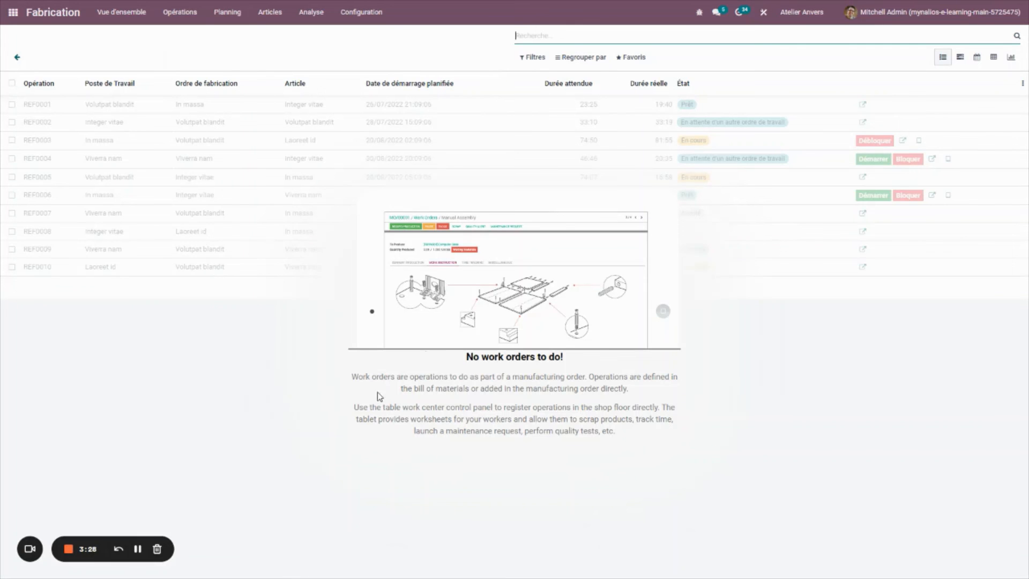
Step: Reopen the Yaourt à l'unité manufacturing order, check its work orders and consumed components, and mark the order as done
click(179, 15)
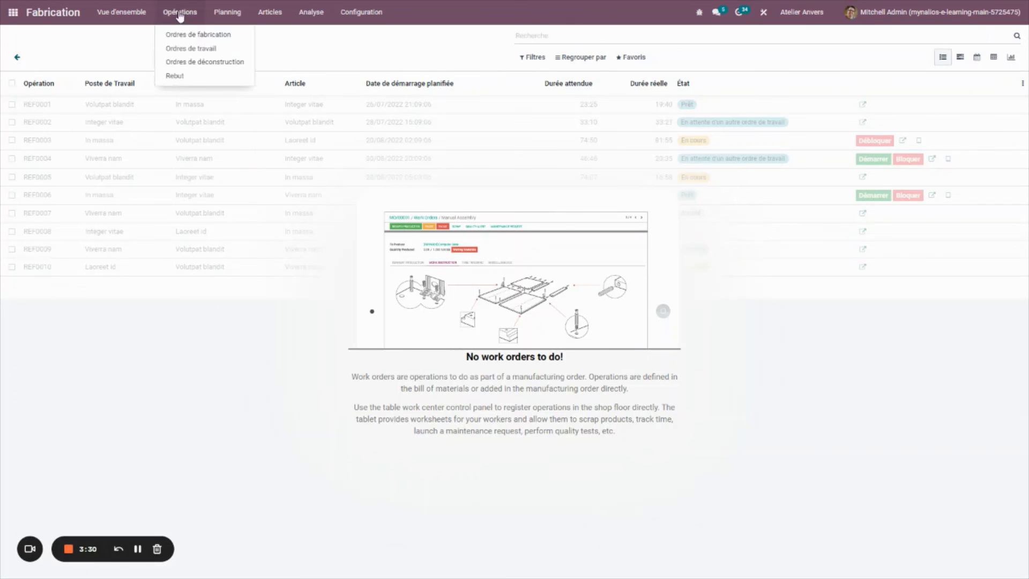
click(192, 34)
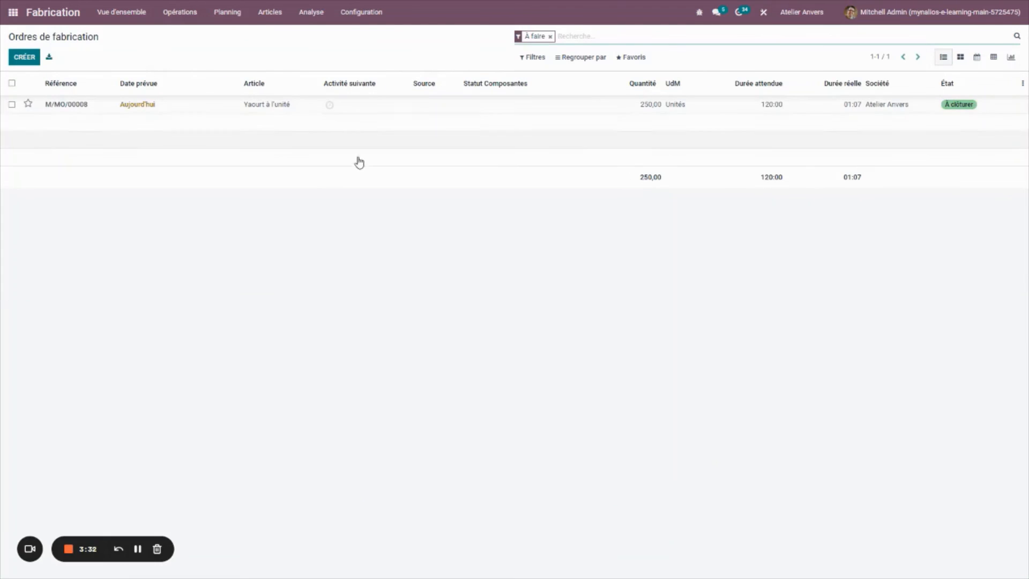
click(962, 107)
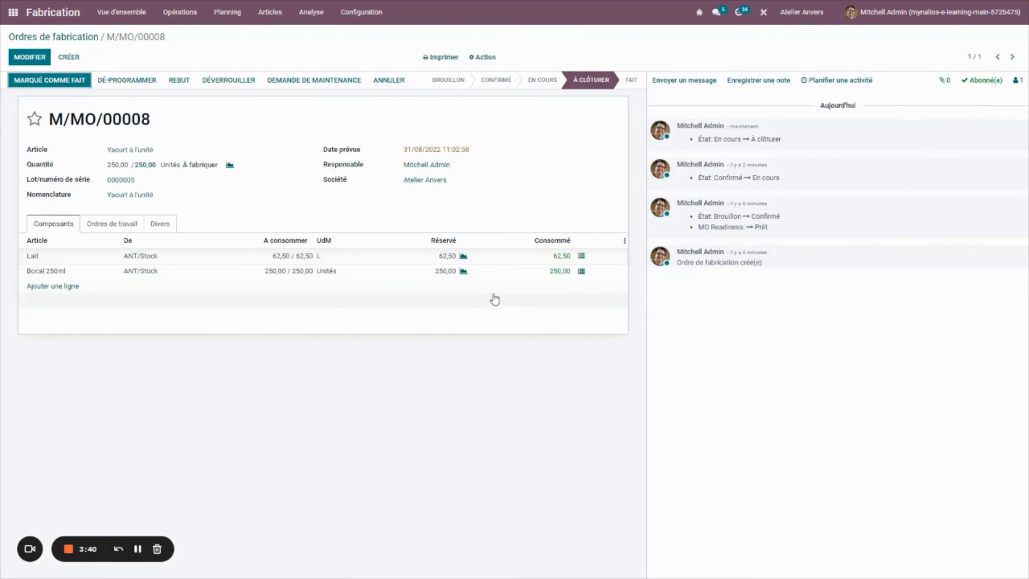
click(119, 234)
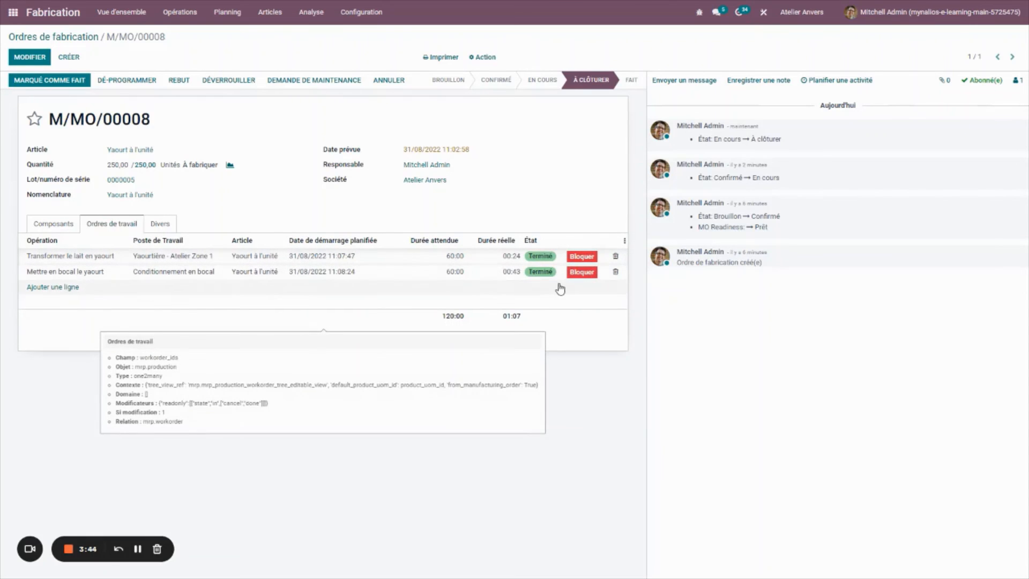
click(32, 225)
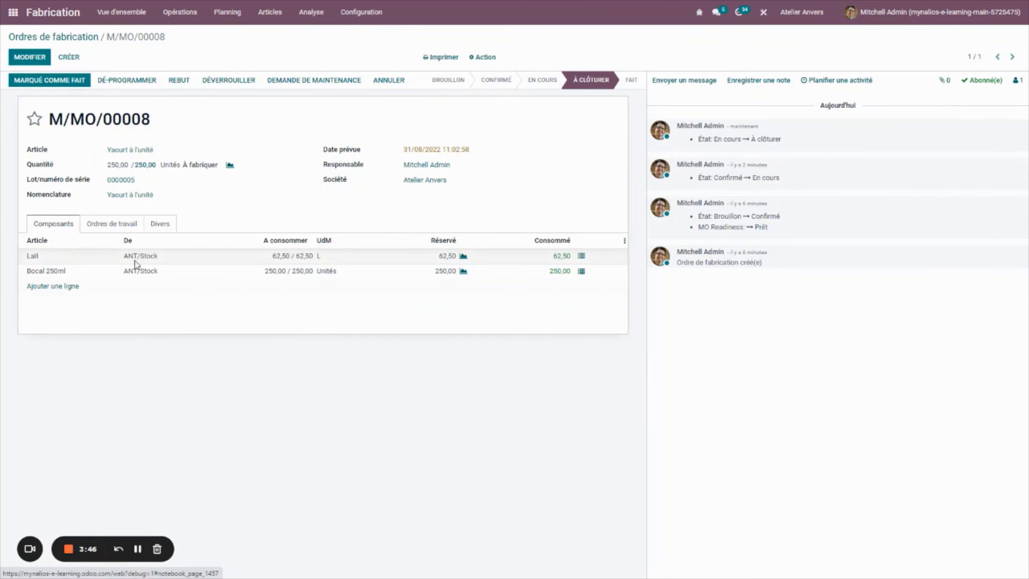
click(56, 82)
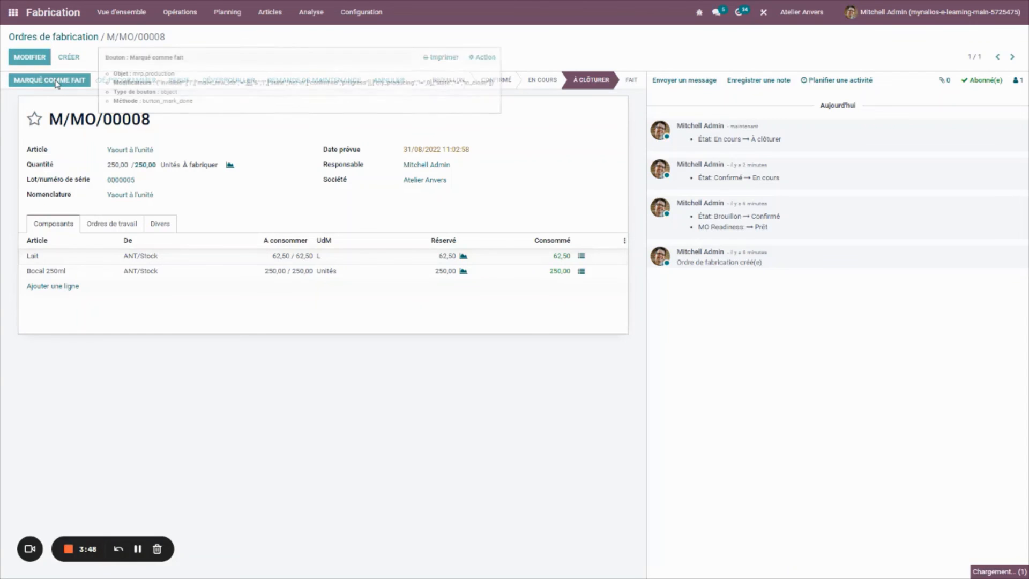